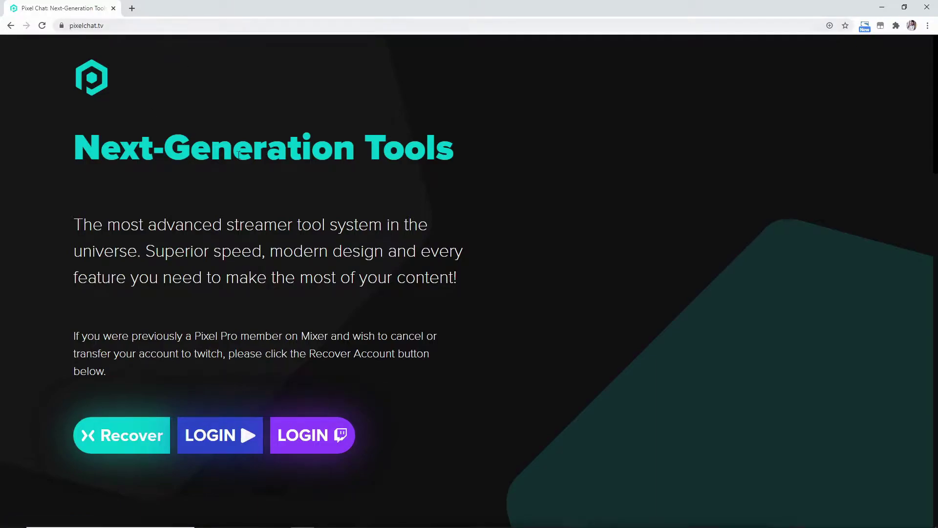
Log in to Pixel Chat with Twitch, show the available new overlays, and open the Pixel Chat Overlay for editing
{"action": "left_click", "coordinate": [320, 434]}
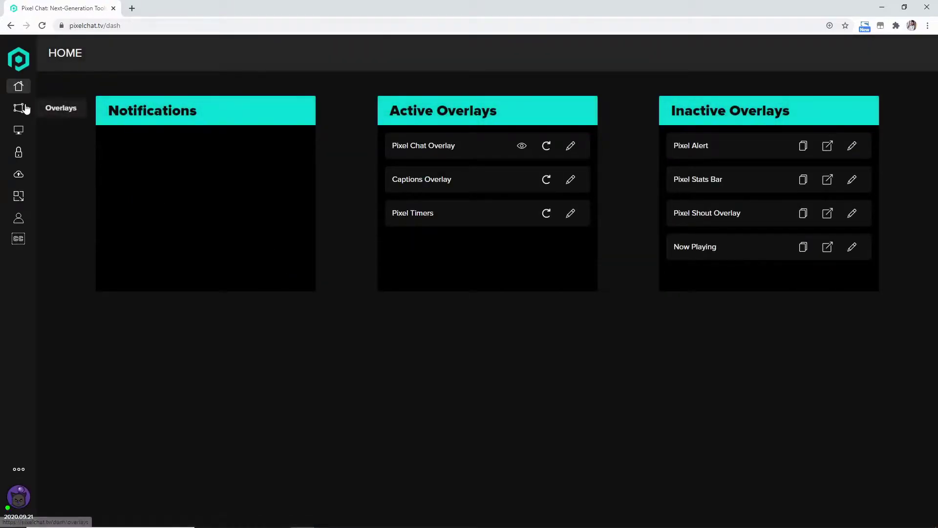
{"action": "left_click", "coordinate": [19, 108]}
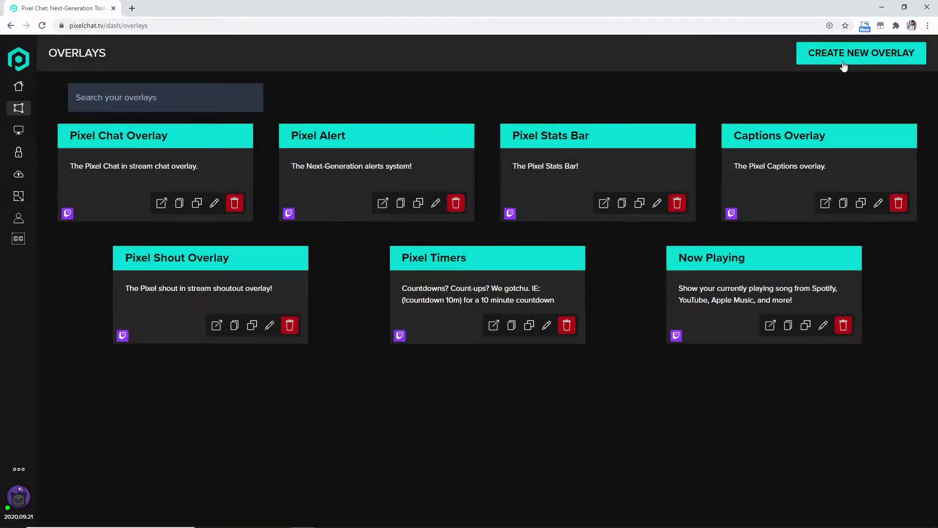
{"action": "left_click", "coordinate": [844, 66]}
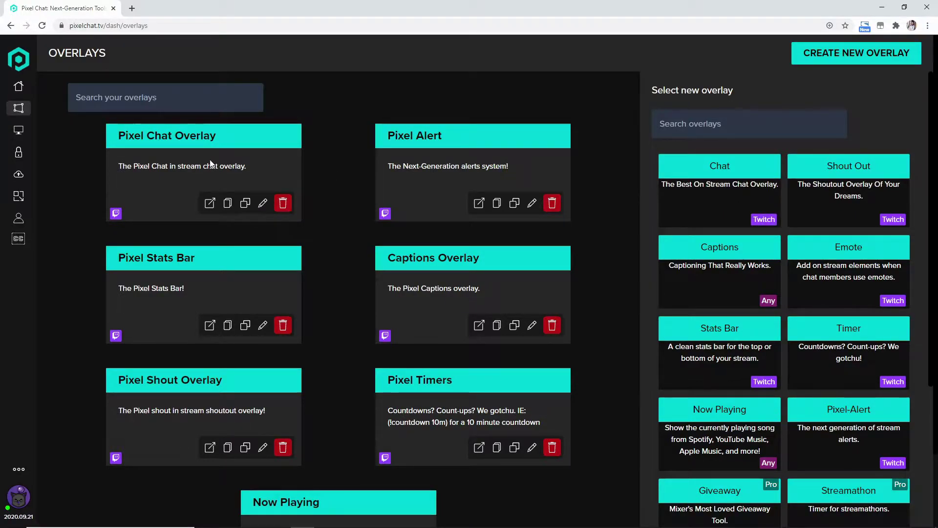
{"action": "left_click", "coordinate": [262, 203]}
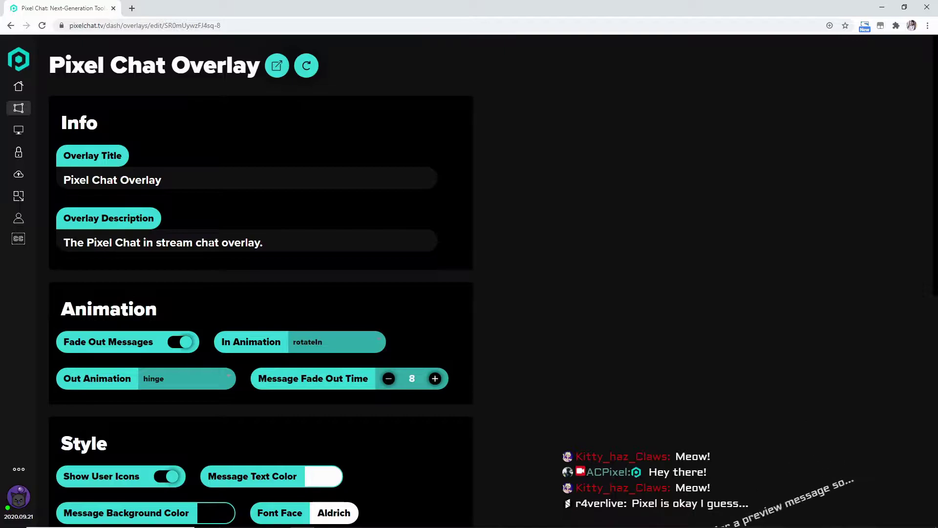
Examine the choices offered for the chat overlay's In Animation and Out Animation without changing either one
{"action": "scroll", "coordinate": [268, 293], "scroll_direction": "down", "scroll_amount": 3}
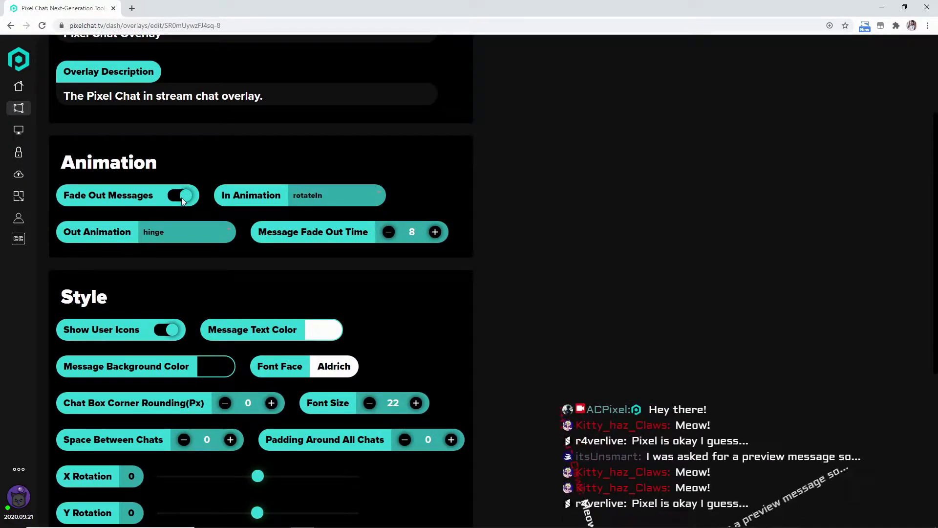
{"action": "left_click", "coordinate": [344, 192]}
{"action": "scroll", "coordinate": [340, 261], "scroll_direction": "down", "scroll_amount": 5}
{"action": "scroll", "coordinate": [341, 261], "scroll_direction": "up", "scroll_amount": 5}
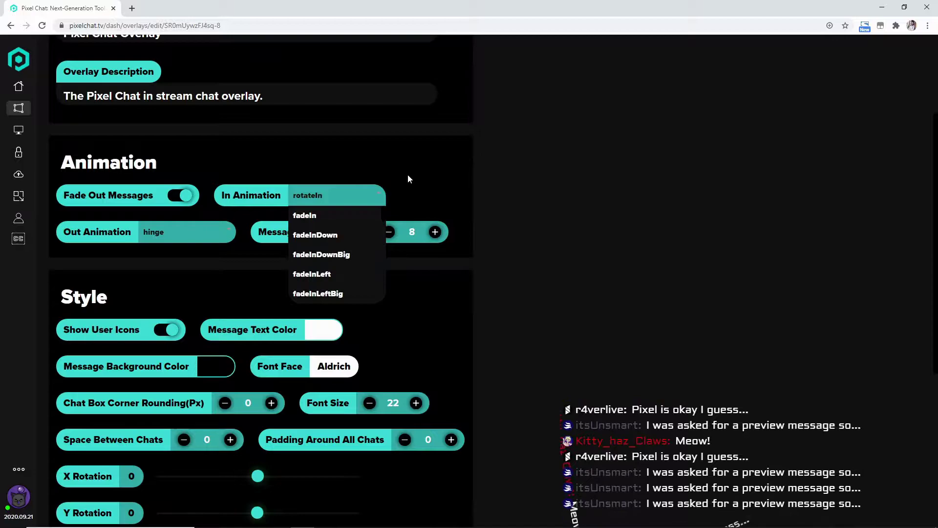
{"action": "left_click", "coordinate": [400, 186]}
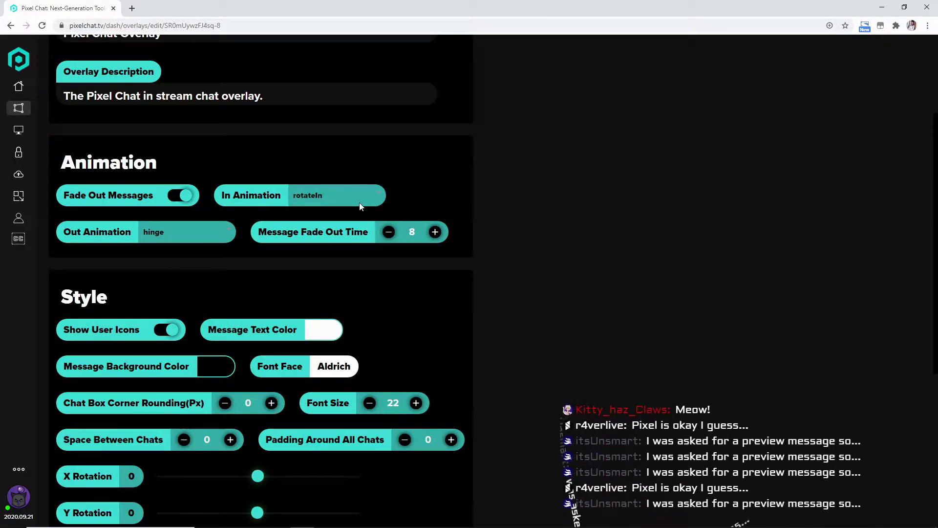
{"action": "left_click", "coordinate": [177, 233]}
{"action": "scroll", "coordinate": [194, 288], "scroll_direction": "up", "scroll_amount": 2}
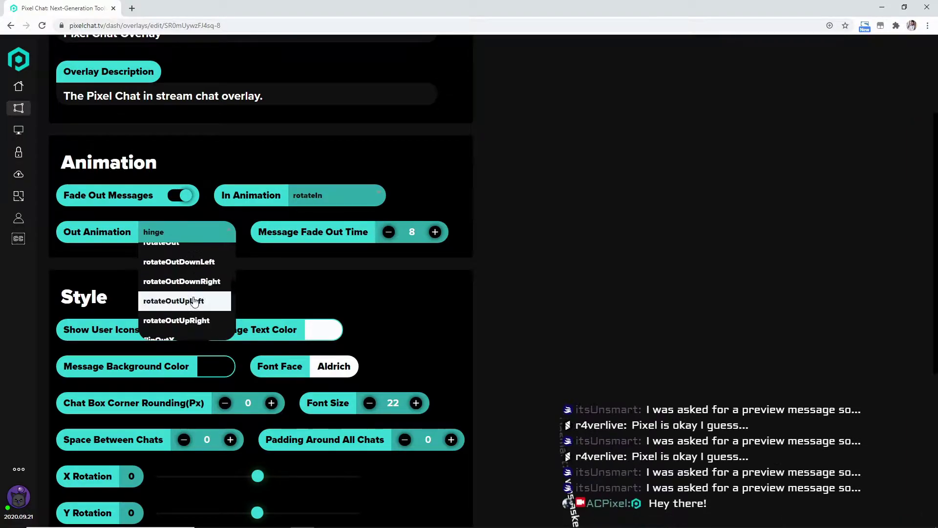
{"action": "scroll", "coordinate": [195, 303], "scroll_direction": "down", "scroll_amount": 2}
{"action": "scroll", "coordinate": [195, 303], "scroll_direction": "up", "scroll_amount": 1}
{"action": "left_click", "coordinate": [309, 151]}
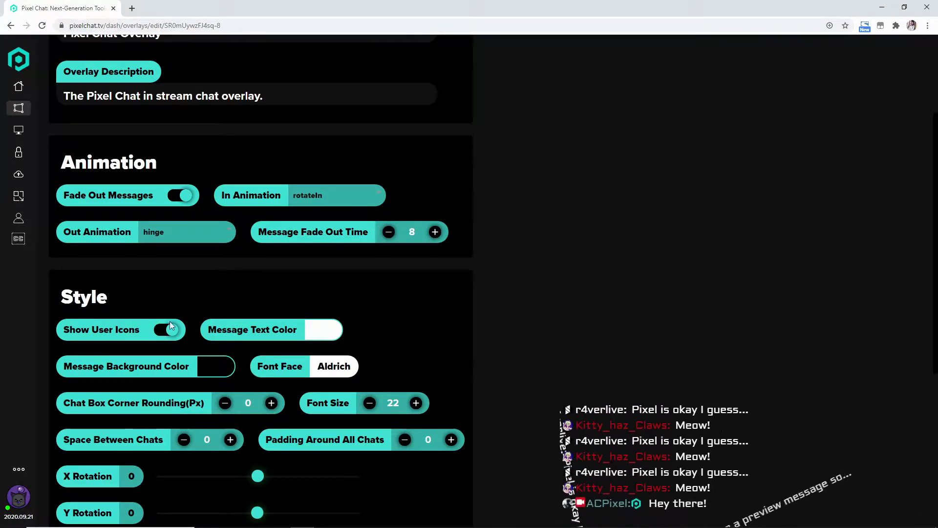
Turn Show User Icons off and back on to compare the chat preview
{"action": "scroll", "coordinate": [223, 338], "scroll_direction": "down", "scroll_amount": 1}
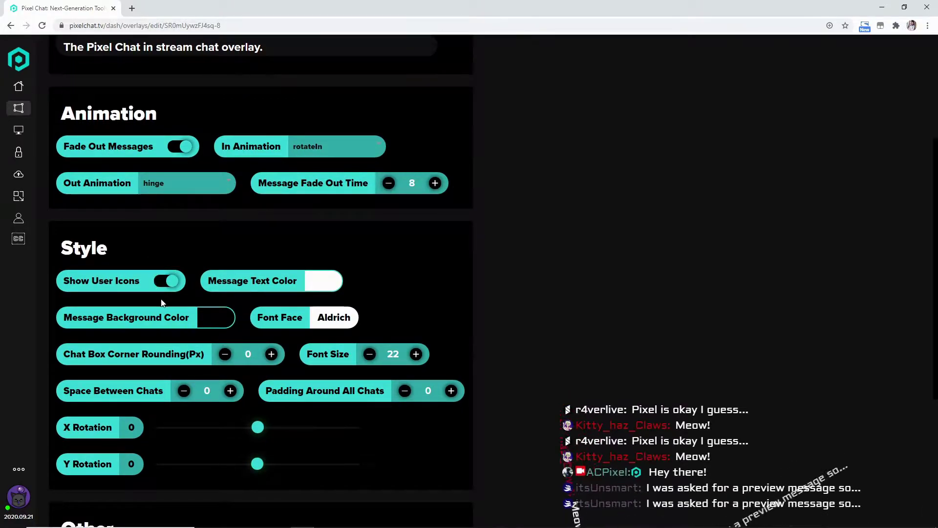
{"action": "left_click", "coordinate": [169, 284]}
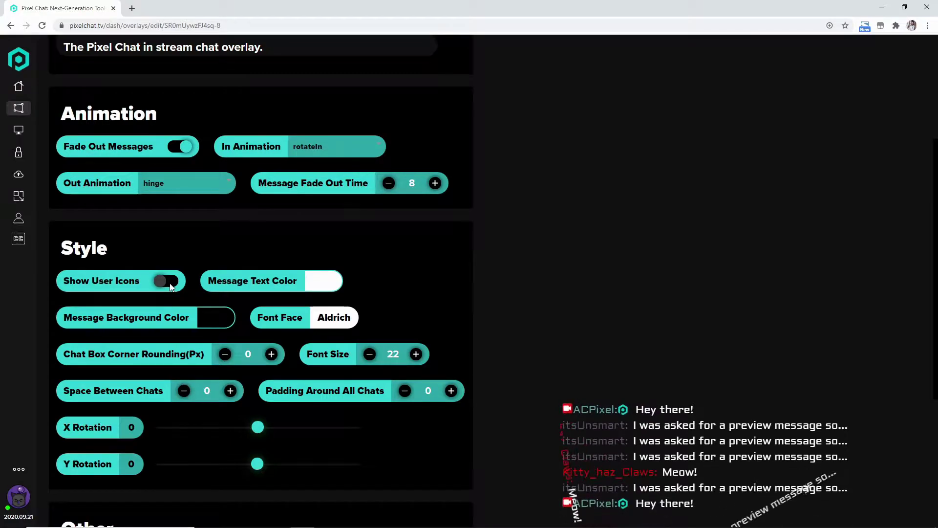
{"action": "left_click", "coordinate": [168, 284]}
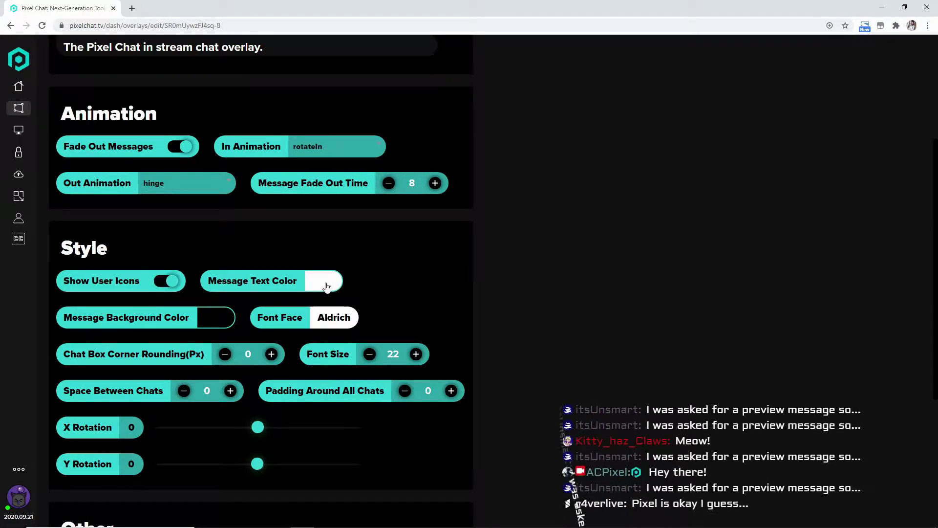
Raise the message background color's alpha to 1 to preview it, and return the alpha to 0
{"action": "left_click", "coordinate": [214, 323]}
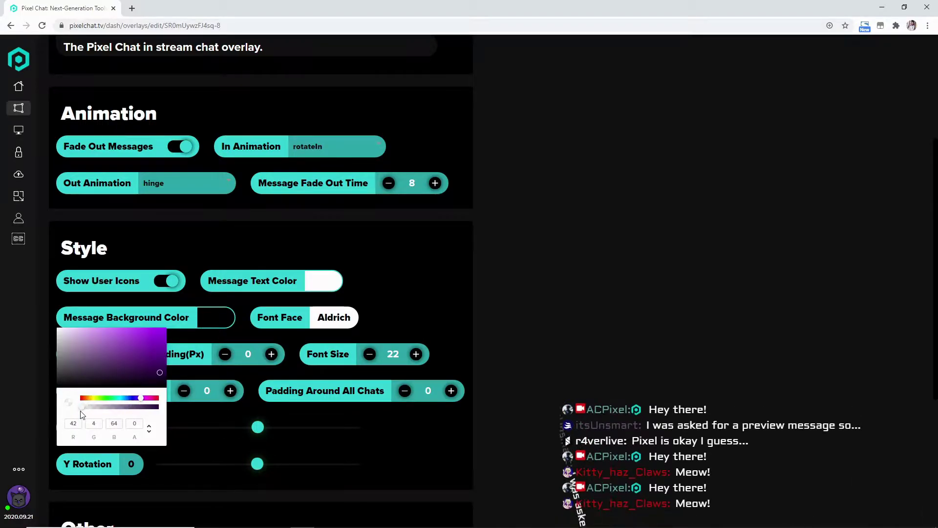
{"action": "left_click_drag", "start_coordinate": [84, 410], "coordinate": [162, 412]}
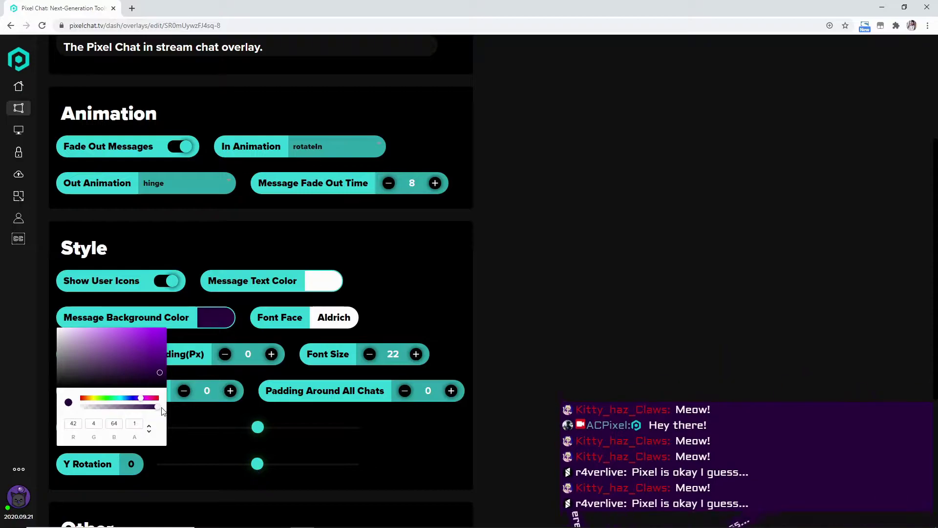
{"action": "left_click", "coordinate": [146, 407]}
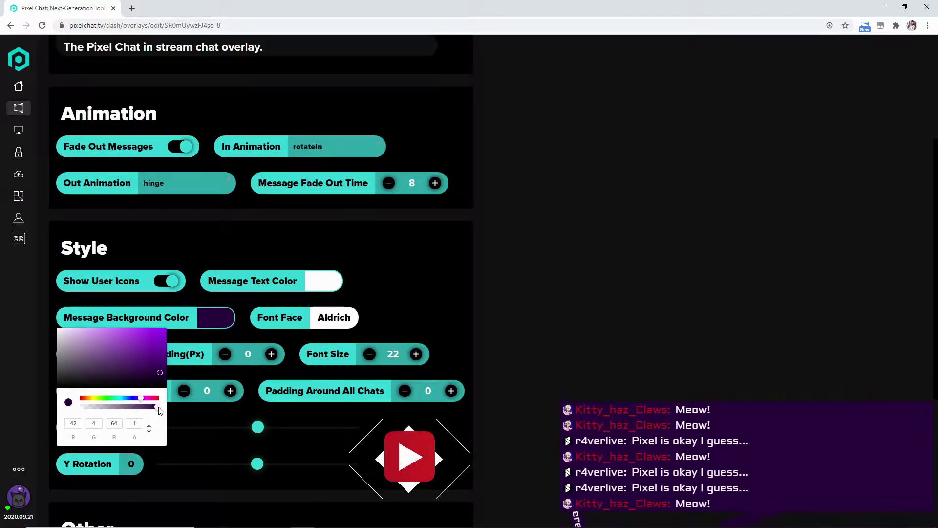
{"action": "left_click_drag", "start_coordinate": [146, 406], "coordinate": [80, 407]}
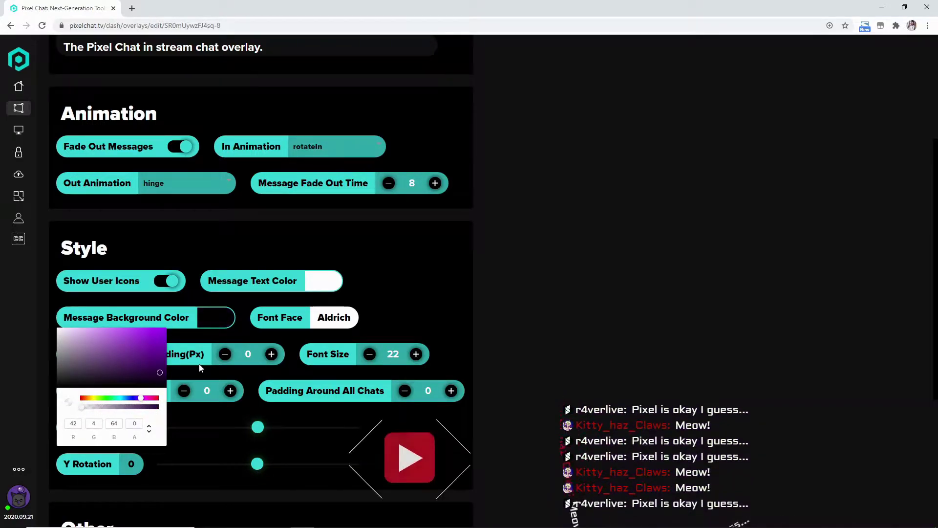
{"action": "right_click", "coordinate": [391, 302]}
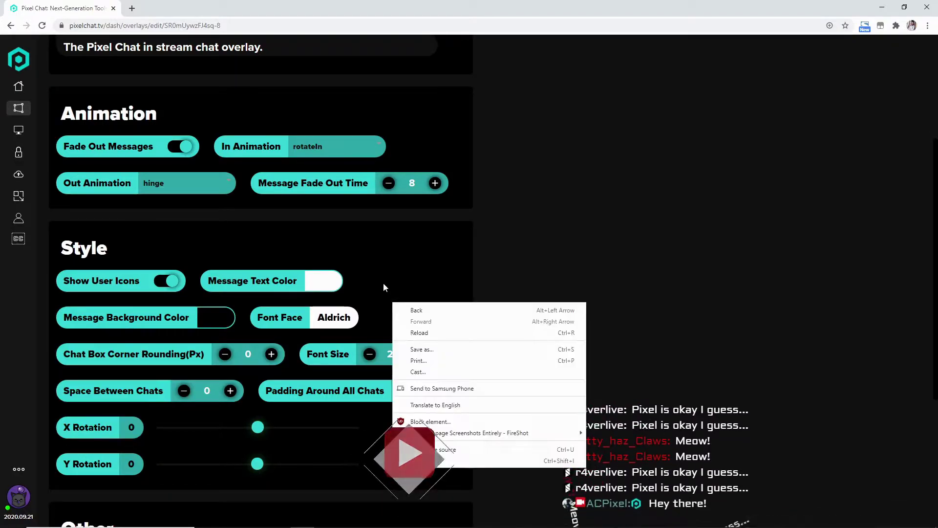
{"action": "left_click", "coordinate": [376, 302]}
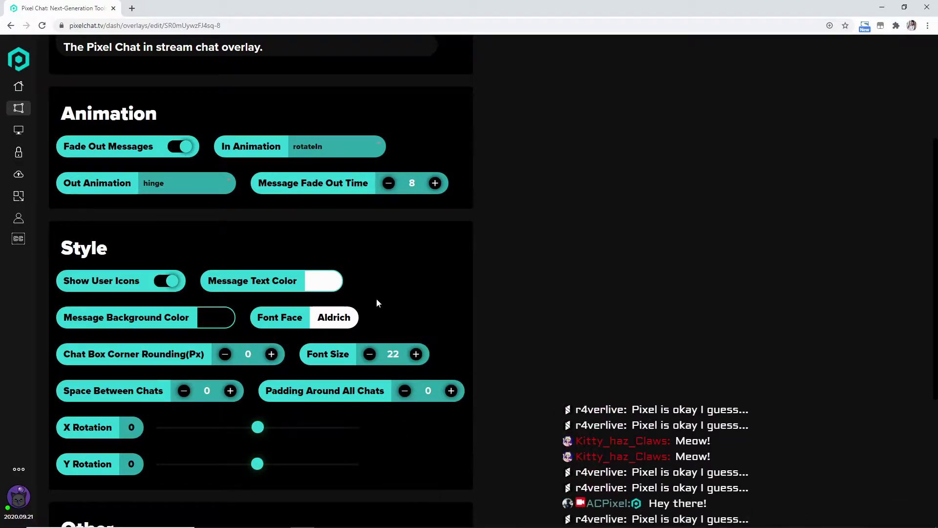
Look through the public and personal font choices for the chat's font face, keeping the current font
{"action": "left_click", "coordinate": [334, 318]}
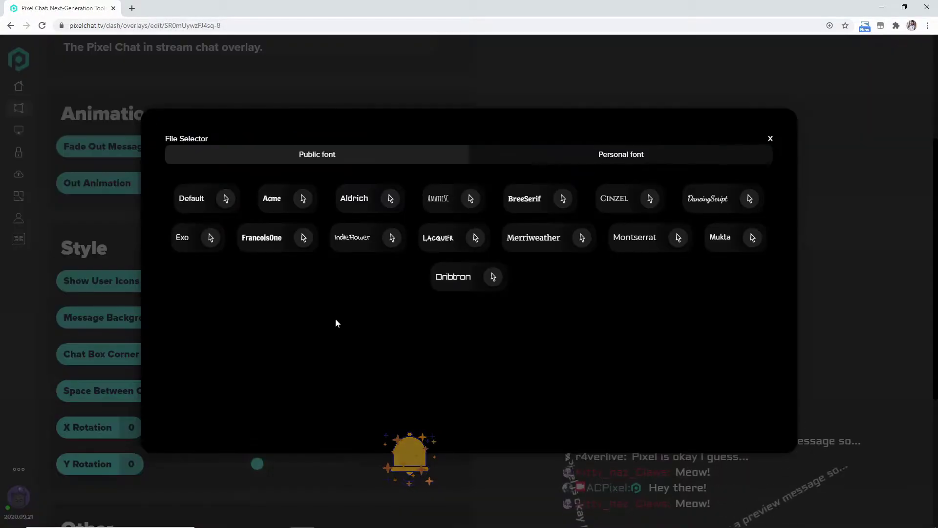
{"action": "left_click", "coordinate": [574, 163]}
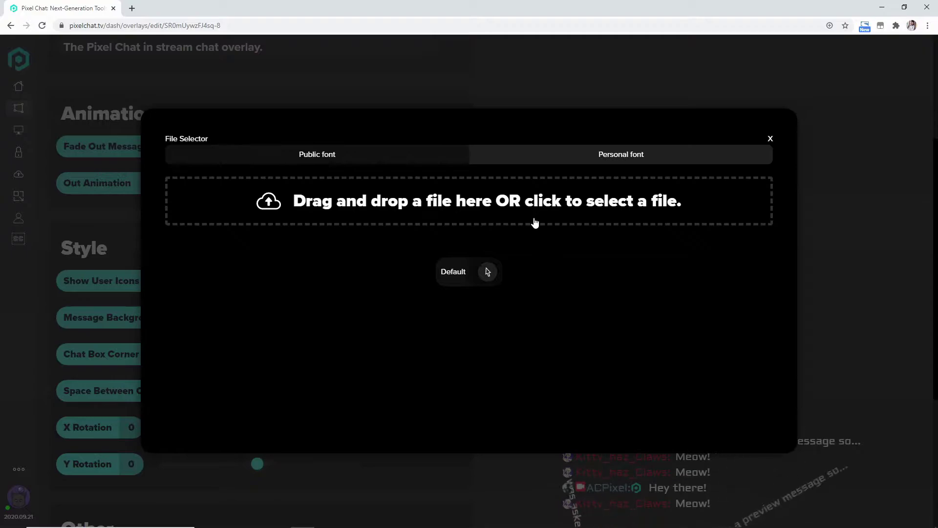
{"action": "left_click", "coordinate": [770, 139]}
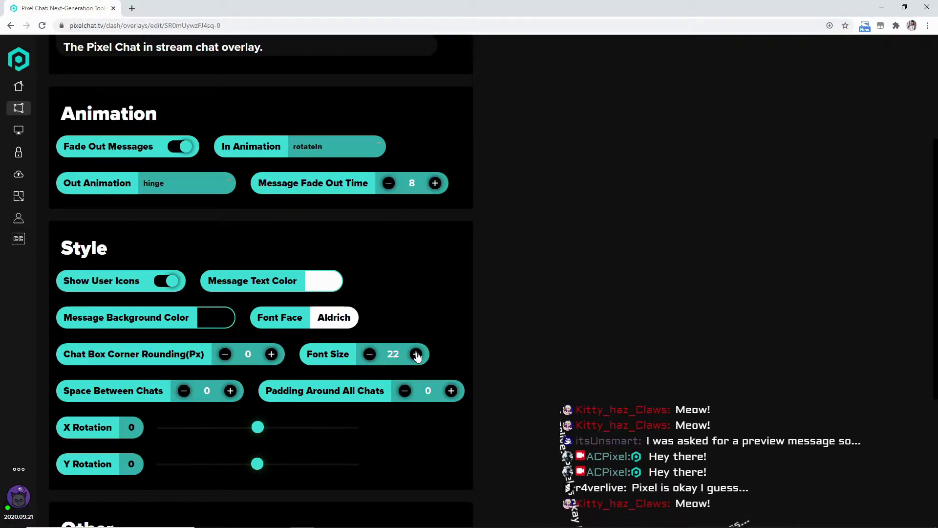
Increase the space between chats to 7
{"action": "left_click", "coordinate": [230, 391]}
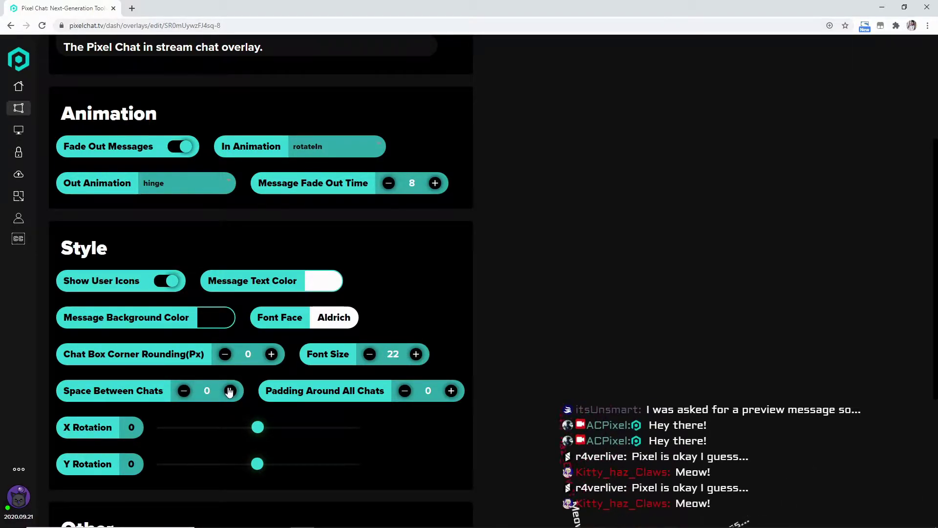
{"action": "left_click", "coordinate": [229, 391]}
{"action": "left_click", "coordinate": [229, 391]}
{"action": "left_click", "coordinate": [230, 391]}
{"action": "left_click", "coordinate": [230, 391]}
{"action": "left_click", "coordinate": [229, 391]}
{"action": "left_click", "coordinate": [230, 391]}
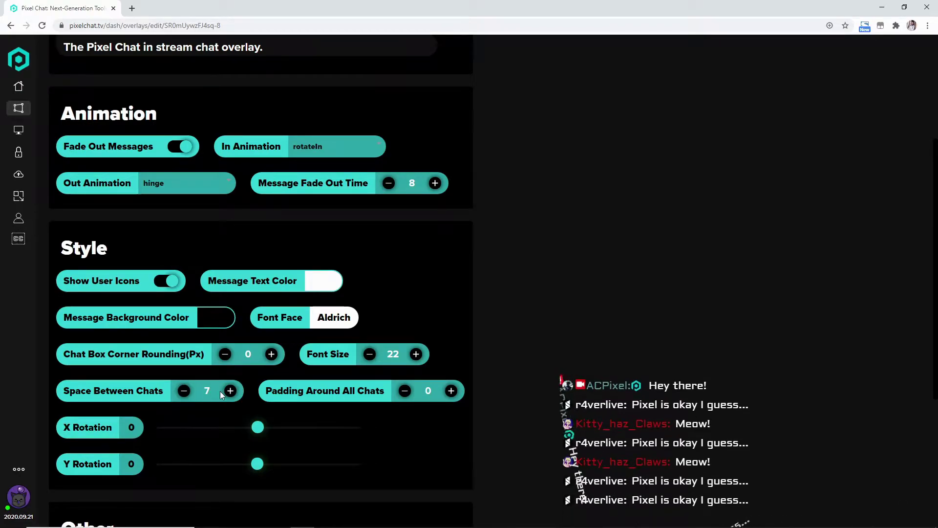
Bring the space between chats back down to 0
{"action": "left_click", "coordinate": [184, 391]}
{"action": "left_click", "coordinate": [184, 391]}
{"action": "left_click", "coordinate": [184, 391]}
{"action": "left_click", "coordinate": [184, 391]}
{"action": "left_click", "coordinate": [184, 391]}
{"action": "left_click", "coordinate": [184, 391]}
{"action": "left_click", "coordinate": [184, 390]}
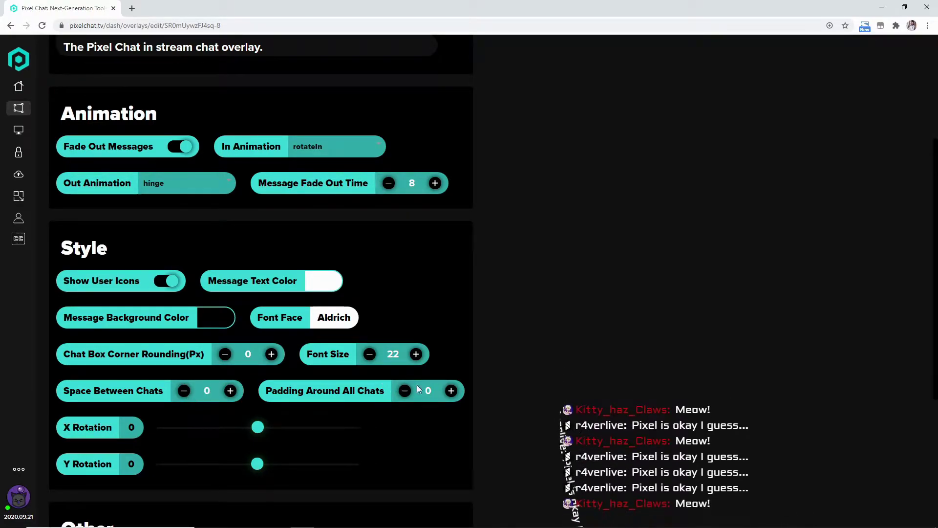
Switch the chat alignment to Top to preview where messages come in, and set it back to Bottom
{"action": "scroll", "coordinate": [391, 406], "scroll_direction": "down", "scroll_amount": 1}
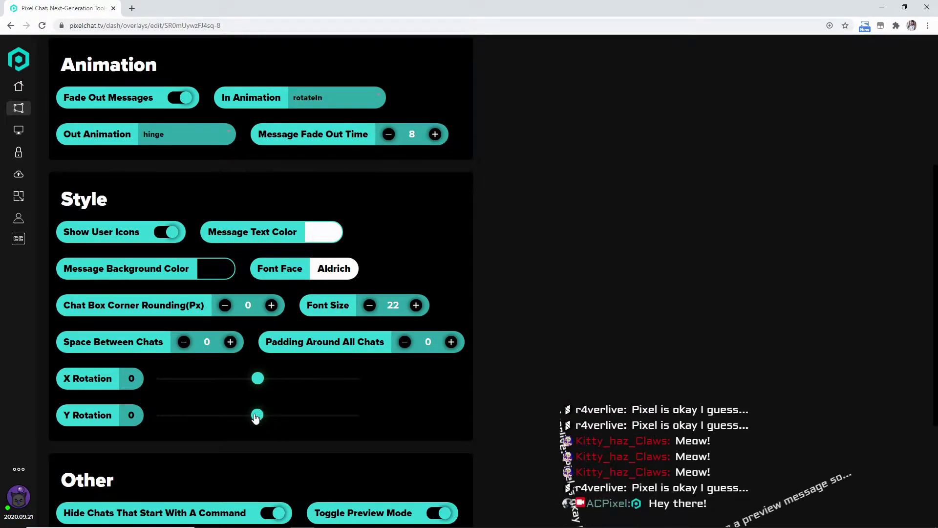
{"action": "scroll", "coordinate": [360, 391], "scroll_direction": "down", "scroll_amount": 4}
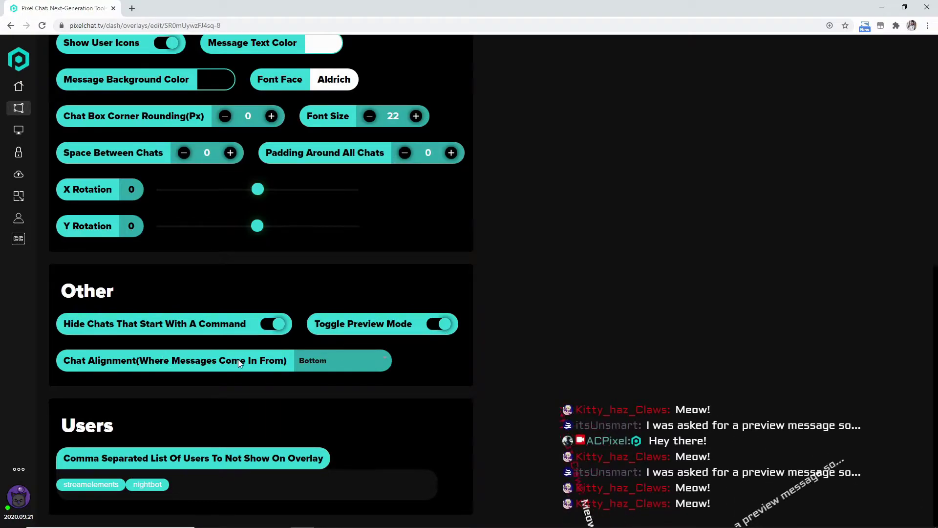
{"action": "left_click", "coordinate": [331, 362]}
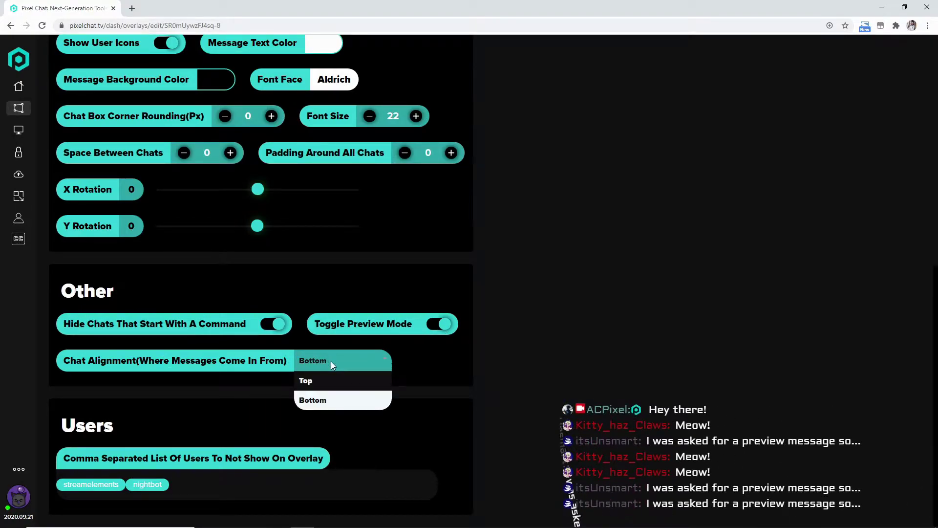
{"action": "left_click", "coordinate": [343, 386]}
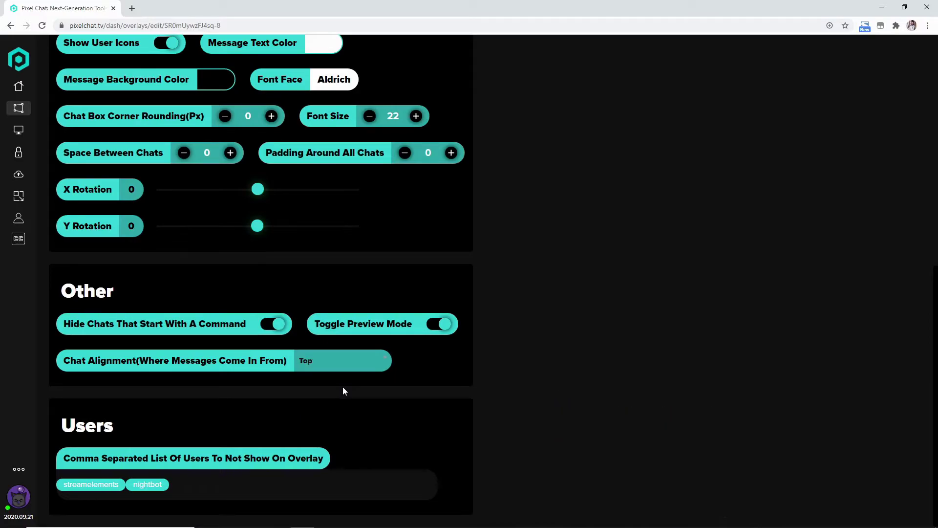
{"action": "left_click", "coordinate": [353, 362]}
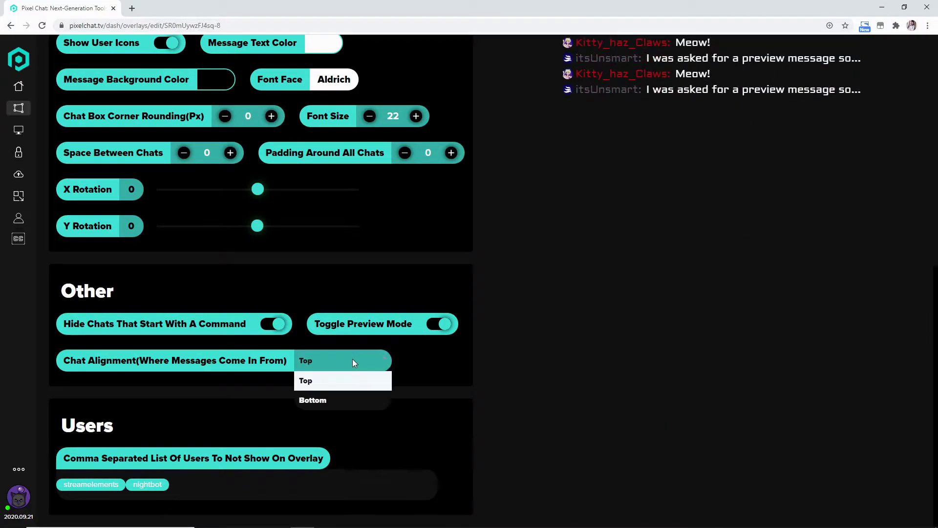
{"action": "left_click", "coordinate": [332, 399]}
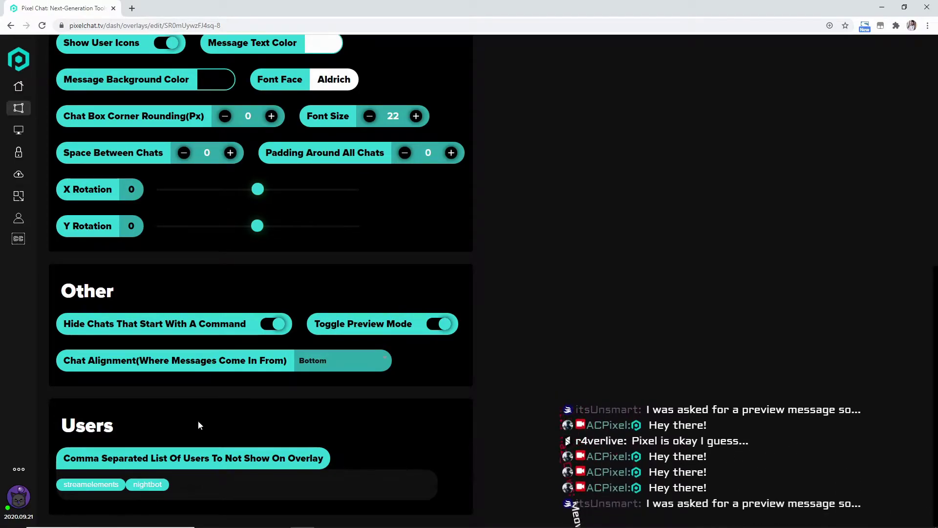
{"action": "scroll", "coordinate": [360, 274], "scroll_direction": "up", "scroll_amount": 9}
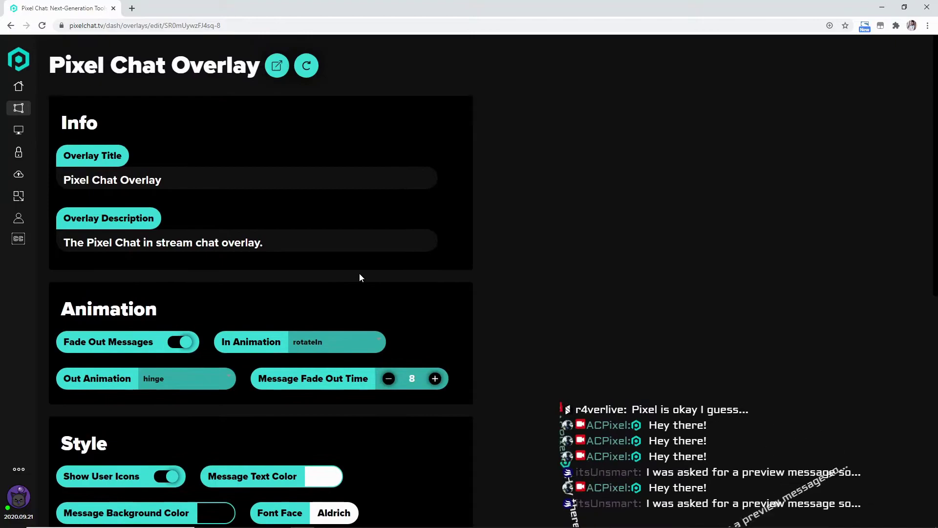
{"action": "scroll", "coordinate": [361, 278], "scroll_direction": "down", "scroll_amount": 5}
{"action": "scroll", "coordinate": [362, 278], "scroll_direction": "up", "scroll_amount": 4}
{"action": "scroll", "coordinate": [362, 278], "scroll_direction": "down", "scroll_amount": 8}
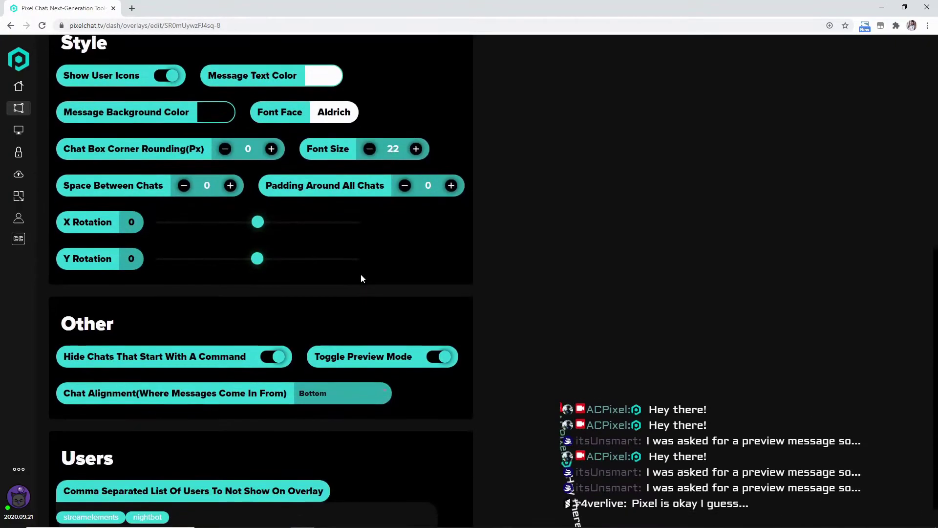
{"action": "scroll", "coordinate": [362, 279], "scroll_direction": "up", "scroll_amount": 8}
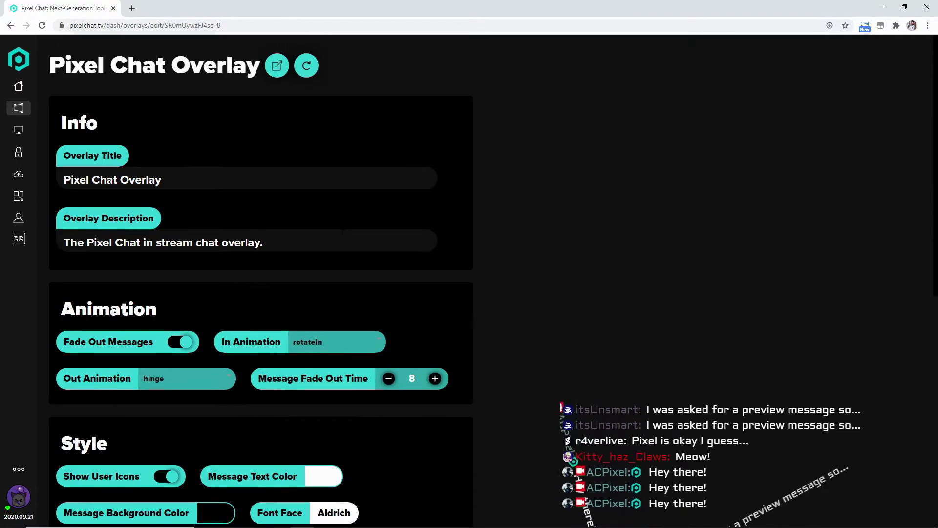
Return to the Pixel Chat dashboard's home page and switch to OBS
{"action": "left_click", "coordinate": [18, 89]}
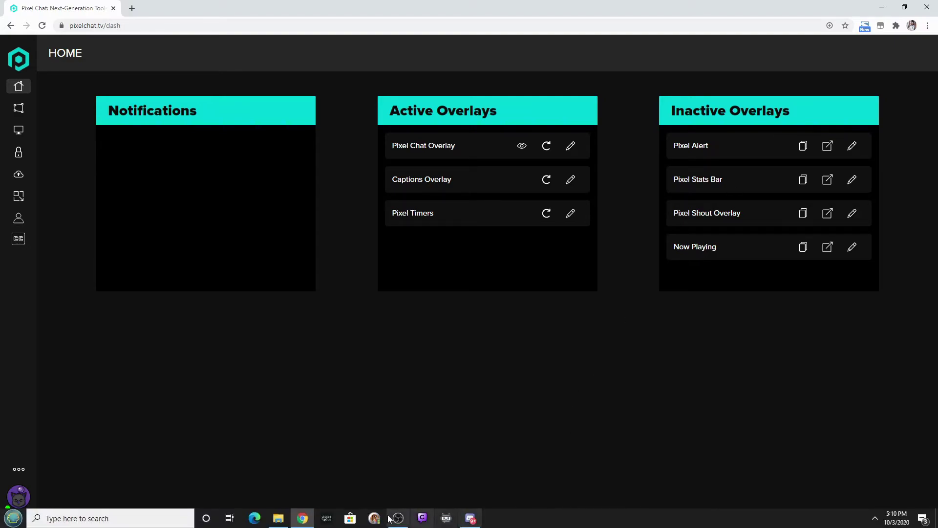
{"action": "left_click", "coordinate": [395, 520]}
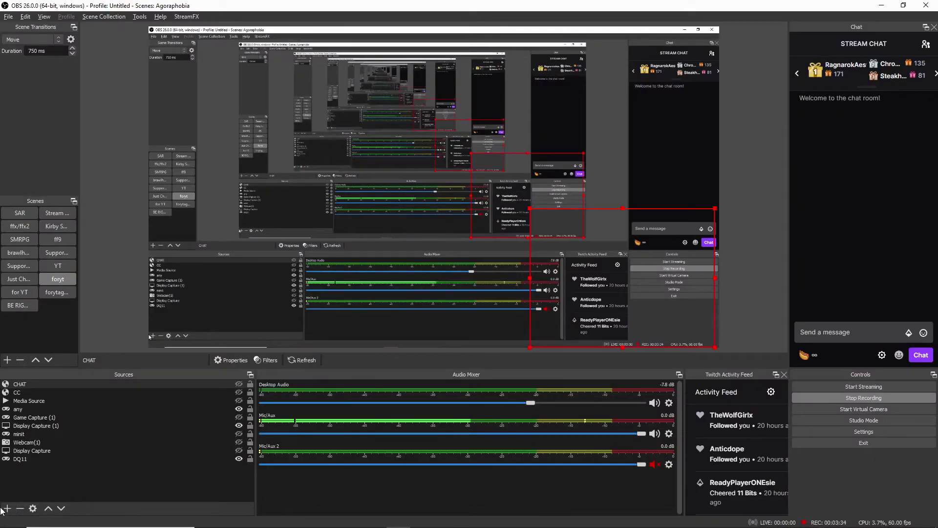
Add a new Browser source to the foryt scene, leaving its default name, URL and size
{"action": "left_click", "coordinate": [7, 509]}
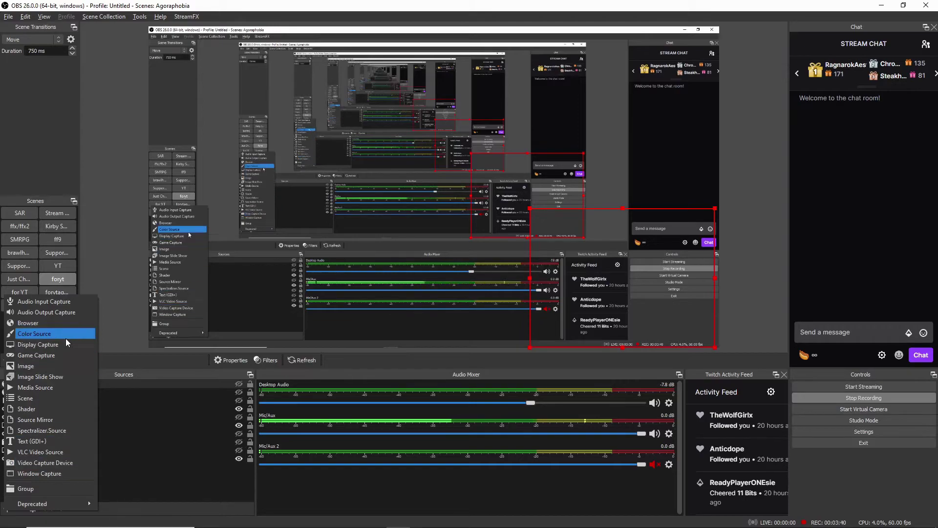
{"action": "left_click", "coordinate": [219, 482]}
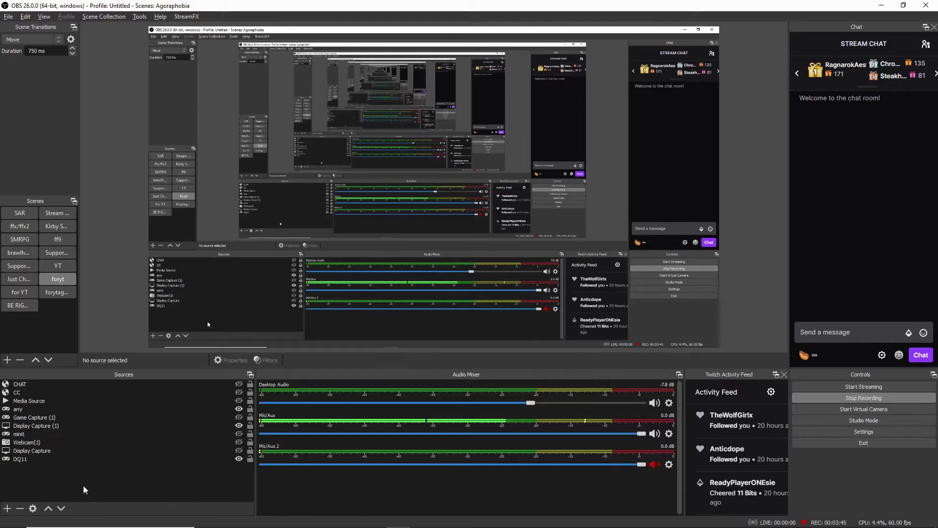
{"action": "left_click", "coordinate": [6, 509]}
{"action": "left_click", "coordinate": [33, 321]}
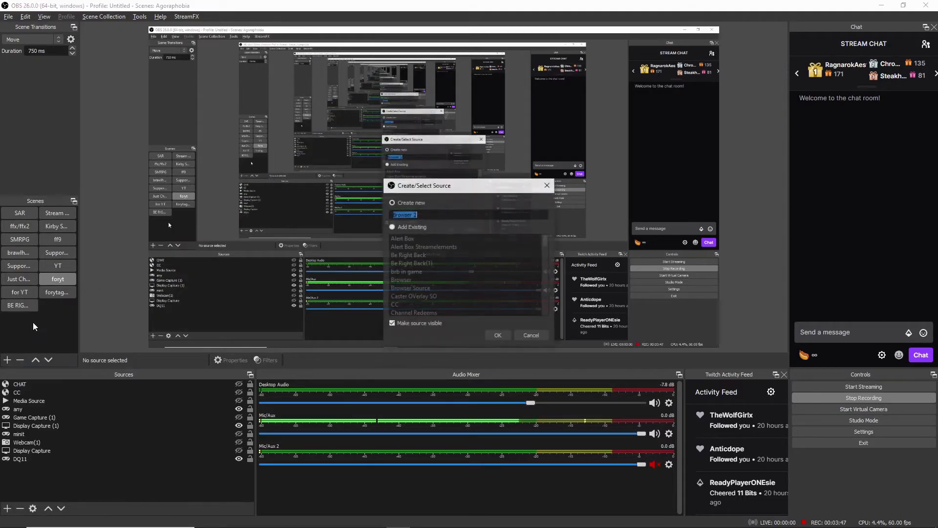
{"action": "left_click", "coordinate": [493, 335]}
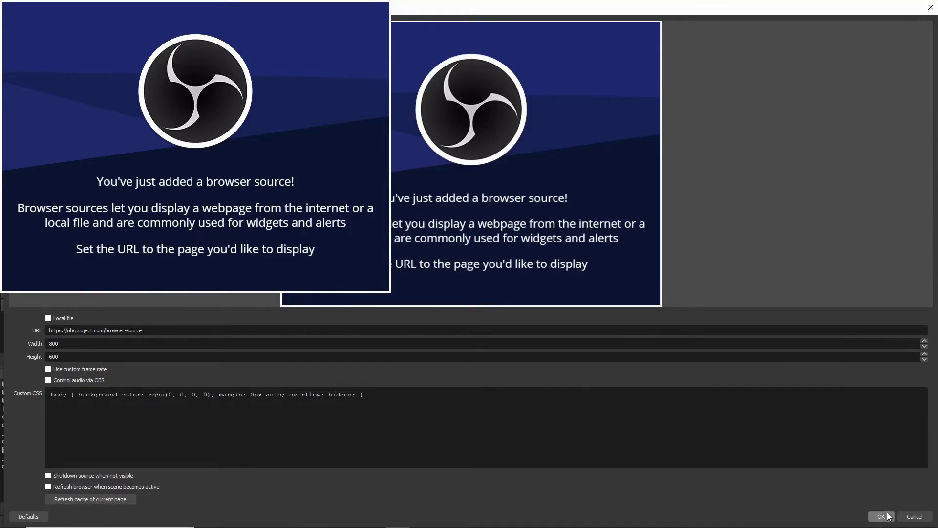
{"action": "left_click", "coordinate": [930, 10]}
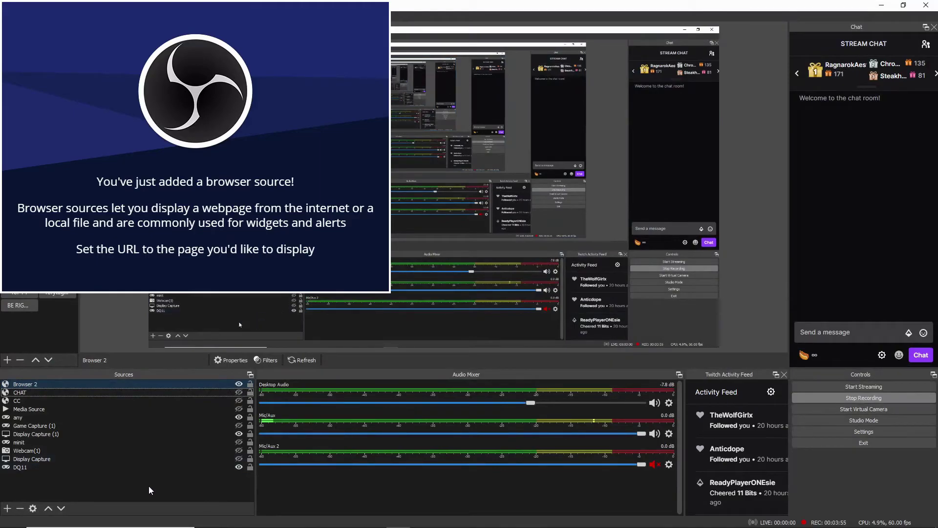
Hide the newly added browser source and make the CHAT source visible in the scene
{"action": "left_click", "coordinate": [238, 385]}
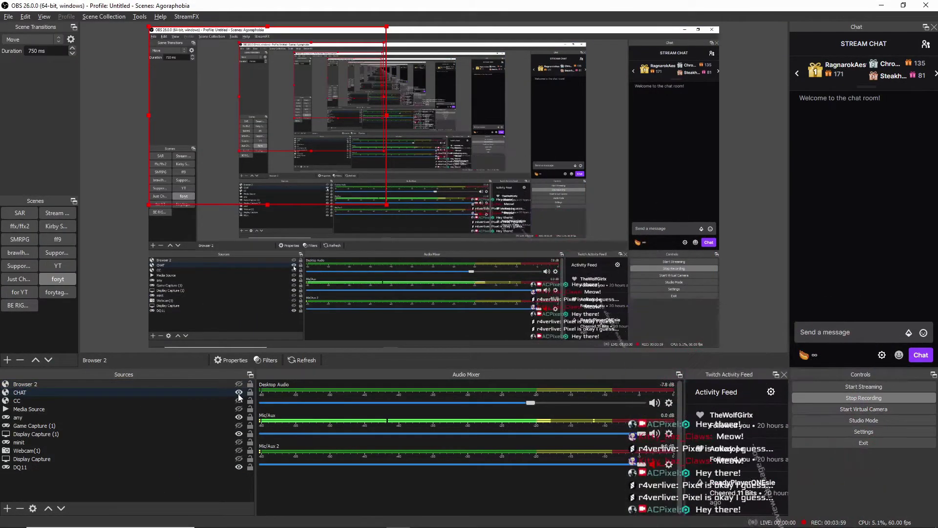
{"action": "left_click", "coordinate": [230, 393]}
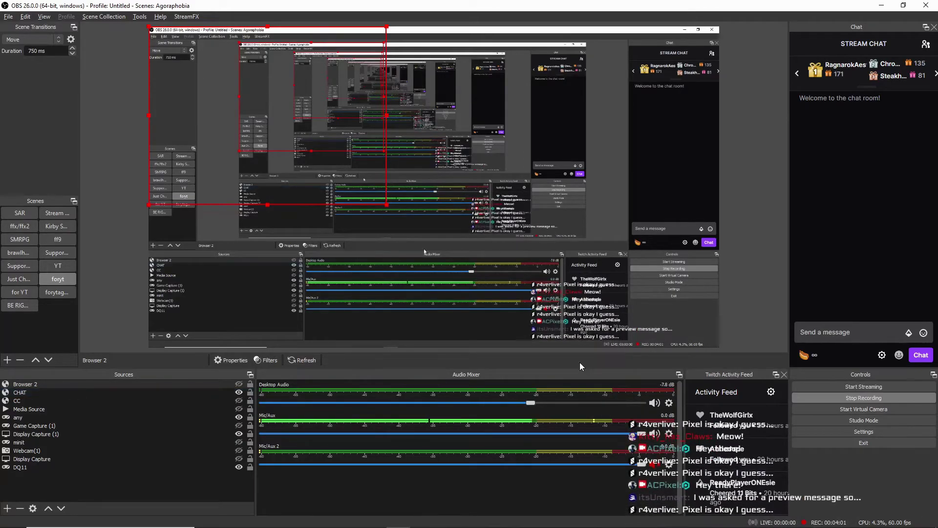